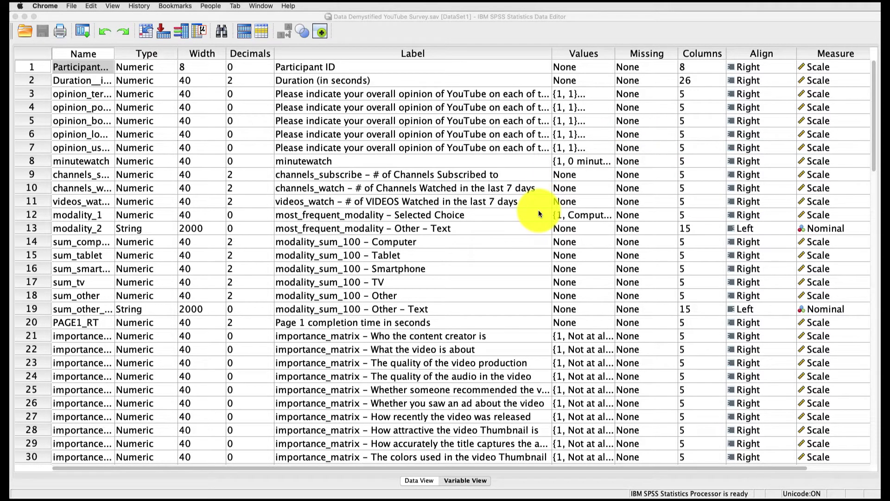
# Start a bivariate correlation on the survey data and add age to its variables.
pyautogui.scroll(-10, 538, 209)
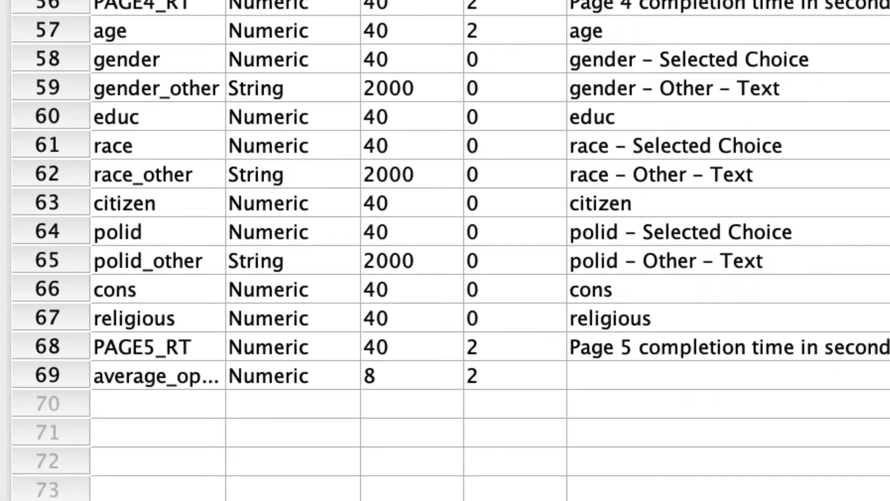
pyautogui.click(190, 377)
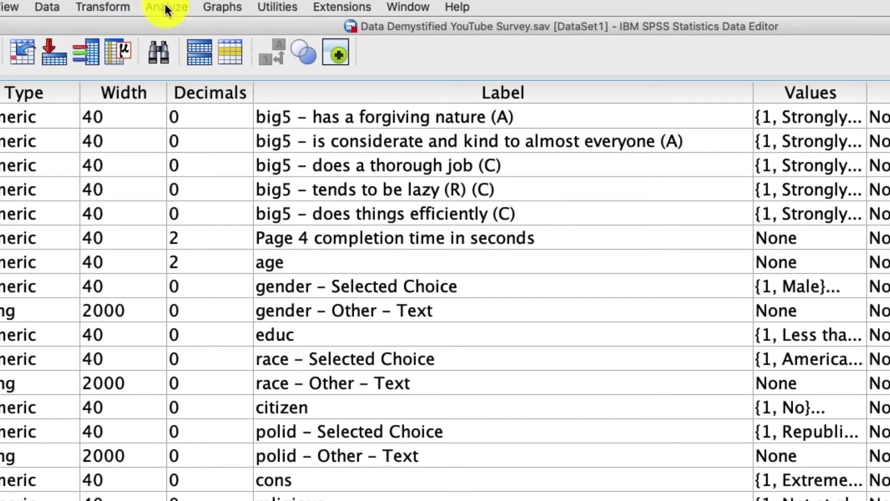
pyautogui.click(165, 7)
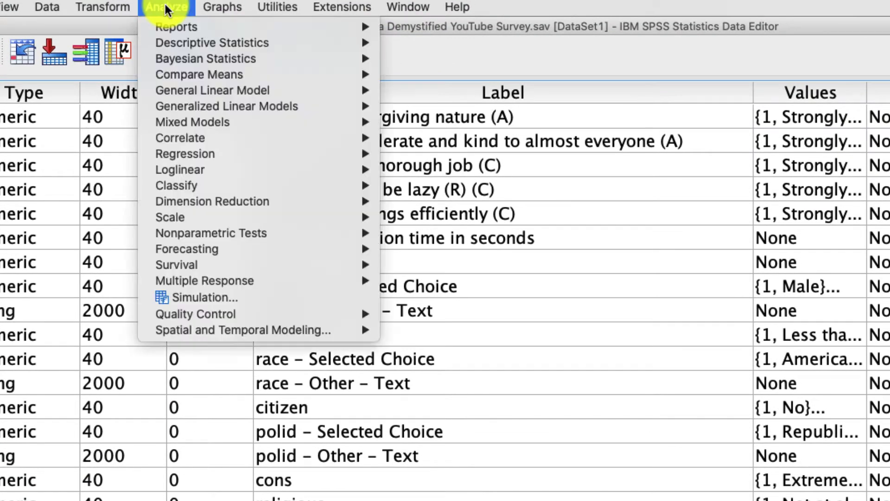
pyautogui.moveTo(210, 135)
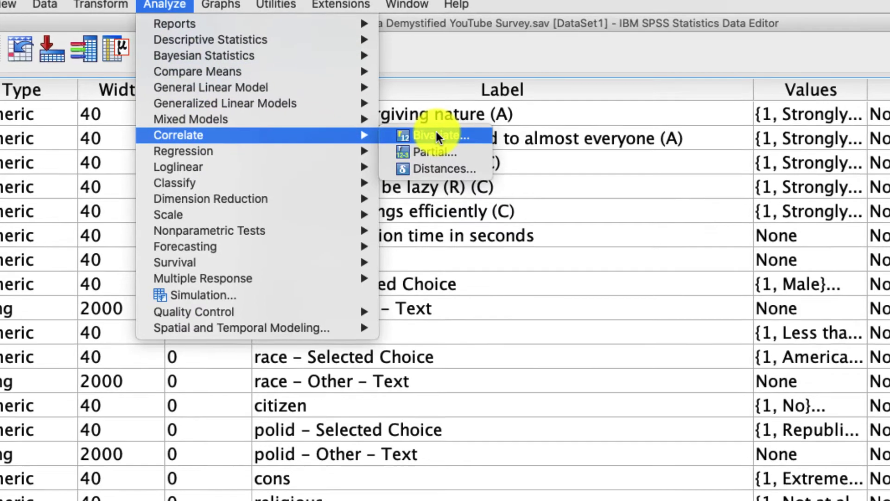
pyautogui.click(436, 137)
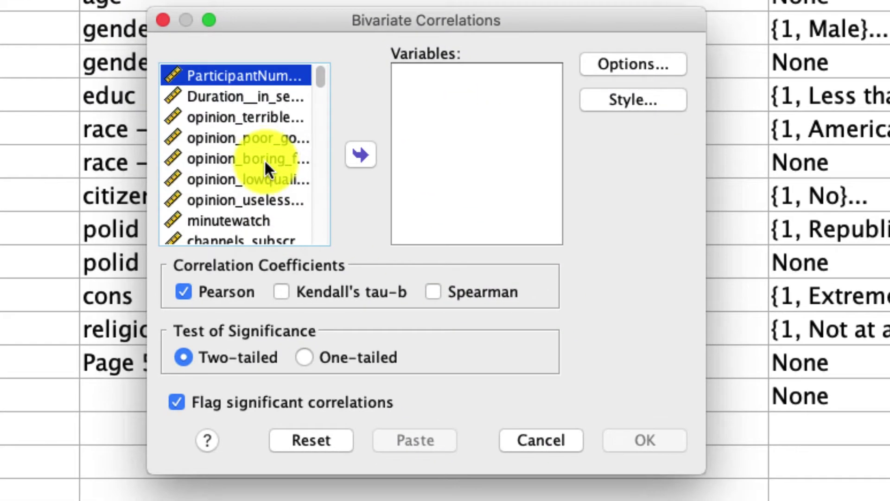
pyautogui.click(258, 159)
pyautogui.press('a')
pyautogui.press('g')
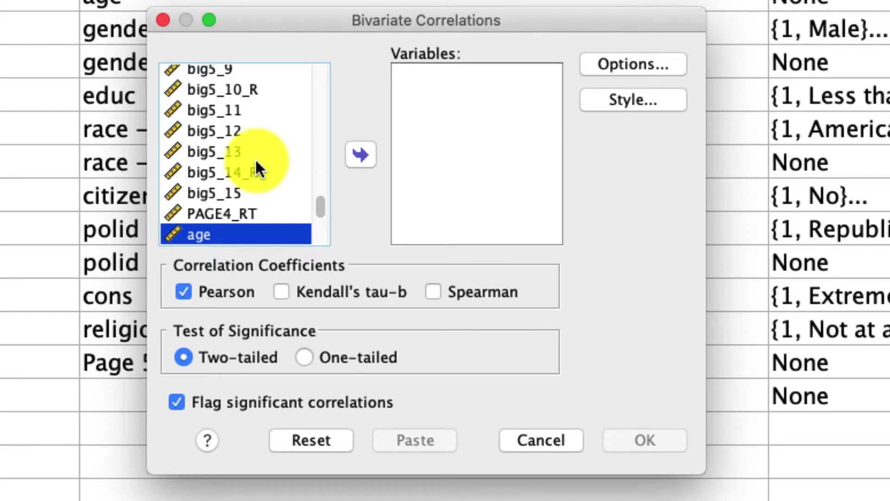
pyautogui.click(350, 162)
# Add average_opinion to the variables and run the two-tailed Pearson correlation.
pyautogui.scroll(-4, 204, 170)
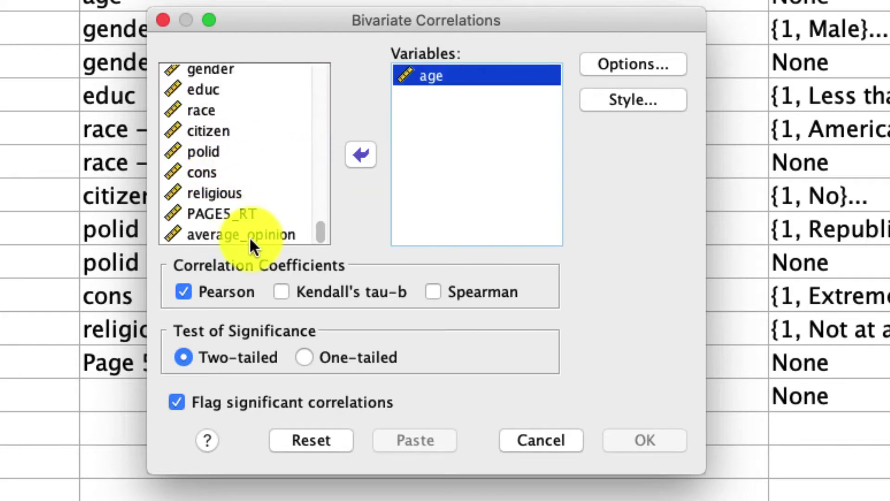
pyautogui.click(249, 236)
pyautogui.click(354, 149)
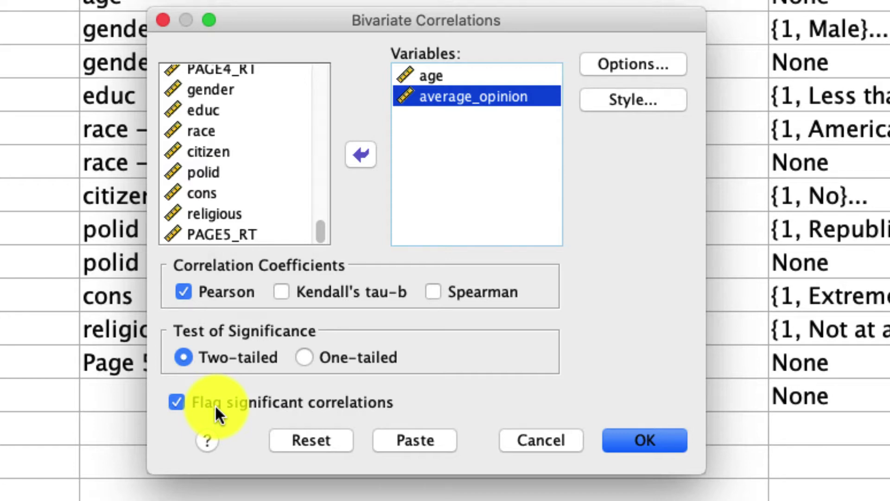
pyautogui.click(644, 438)
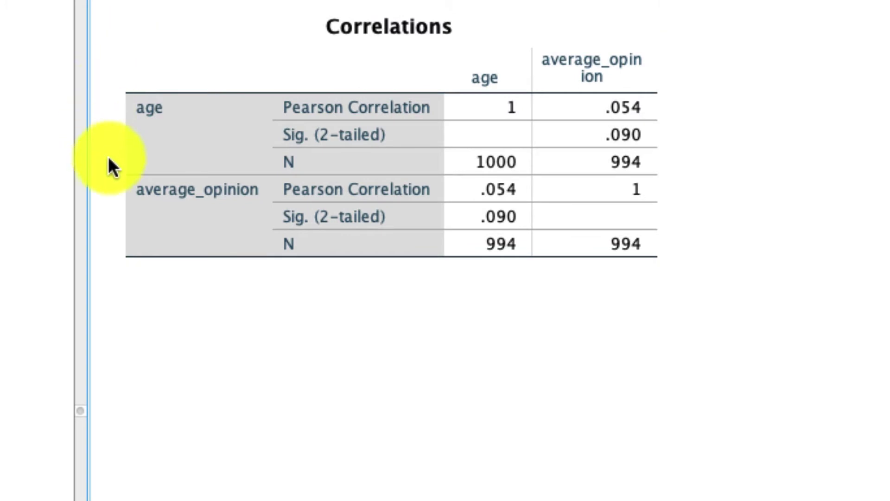
# Examine the Pearson correlation, significance and N for age and average_opinion in the Correlations output table.
pyautogui.click(342, 47)
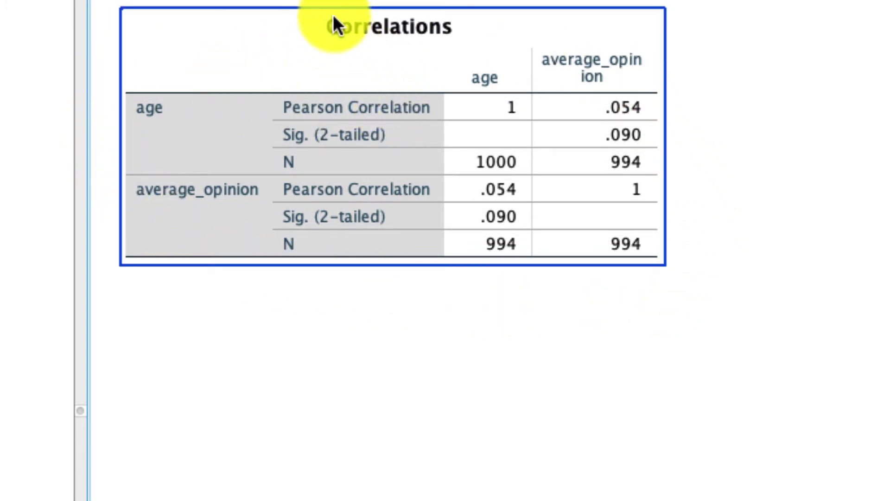
pyautogui.click(670, 267)
pyautogui.click(422, 86)
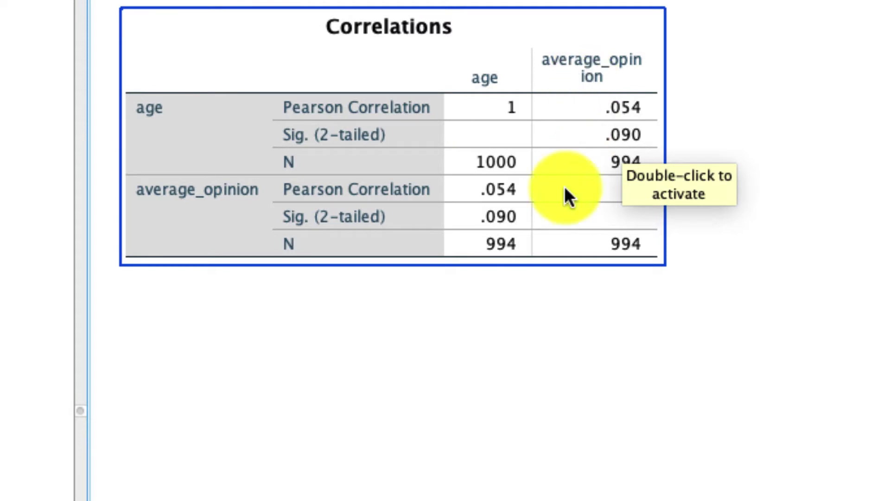
pyautogui.click(850, 136)
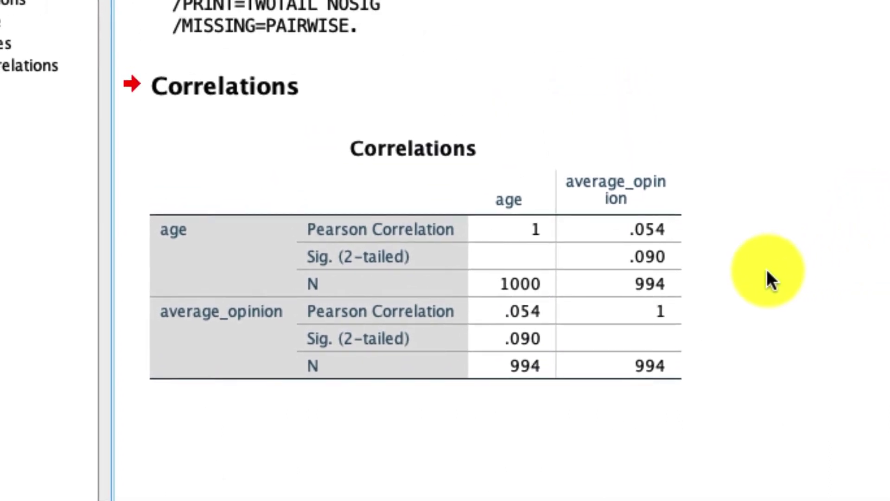
pyautogui.click(632, 253)
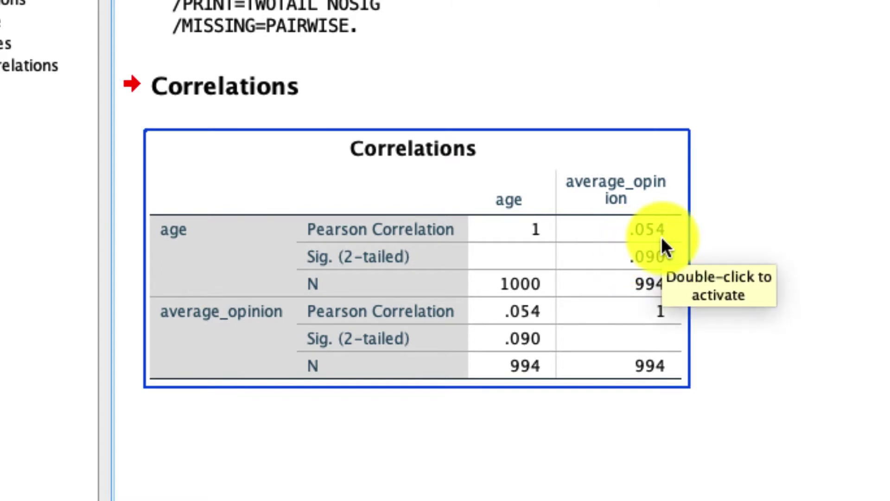
pyautogui.click(727, 247)
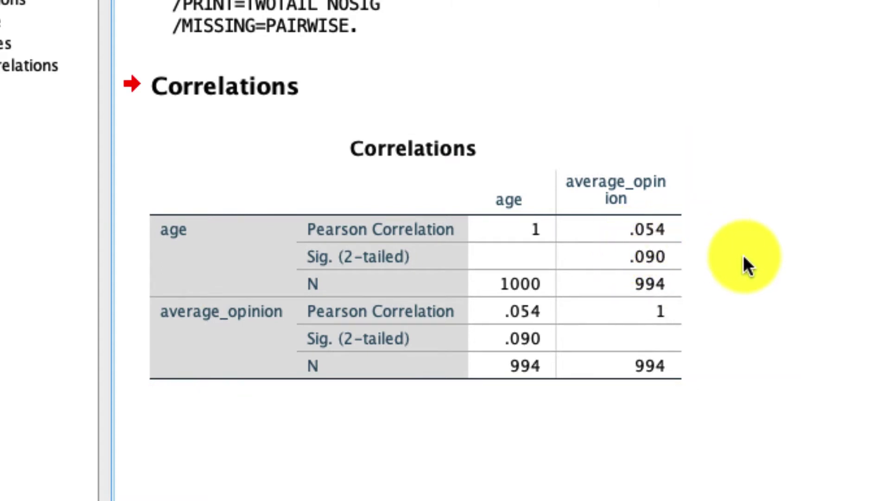
pyautogui.click(523, 266)
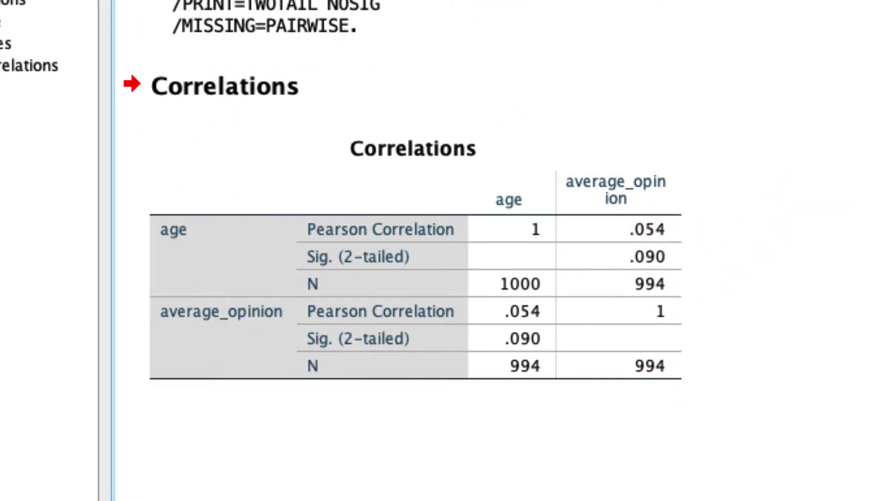
# Rerun the bivariate correlation of age and average_opinion with channels_subscribed added as a third variable.
pyautogui.click(176, 9)
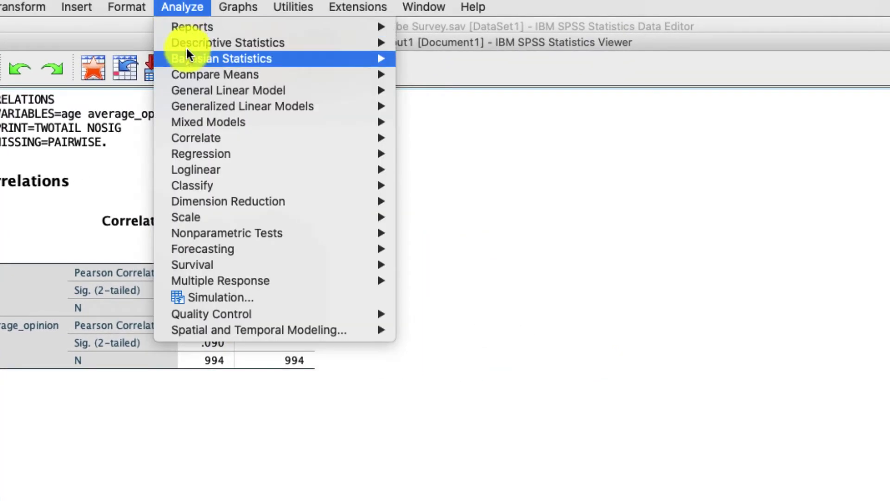
pyautogui.moveTo(223, 138)
pyautogui.click(456, 137)
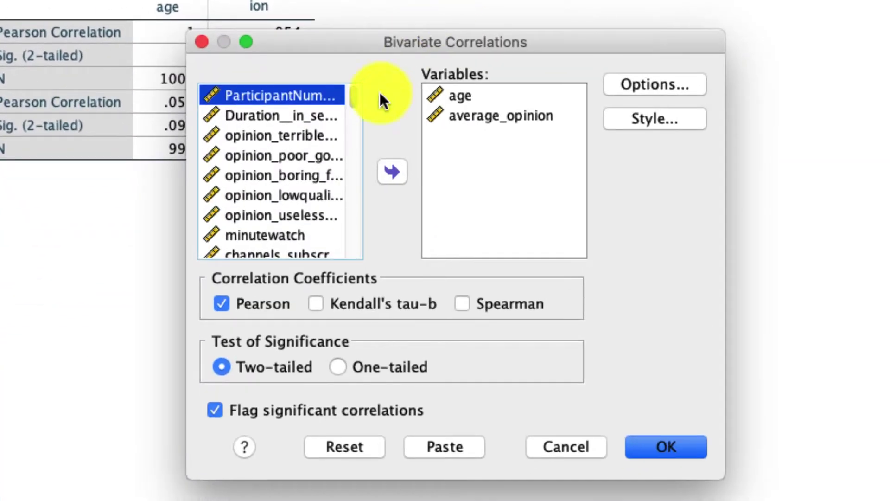
pyautogui.scroll(-2, 301, 161)
pyautogui.click(305, 216)
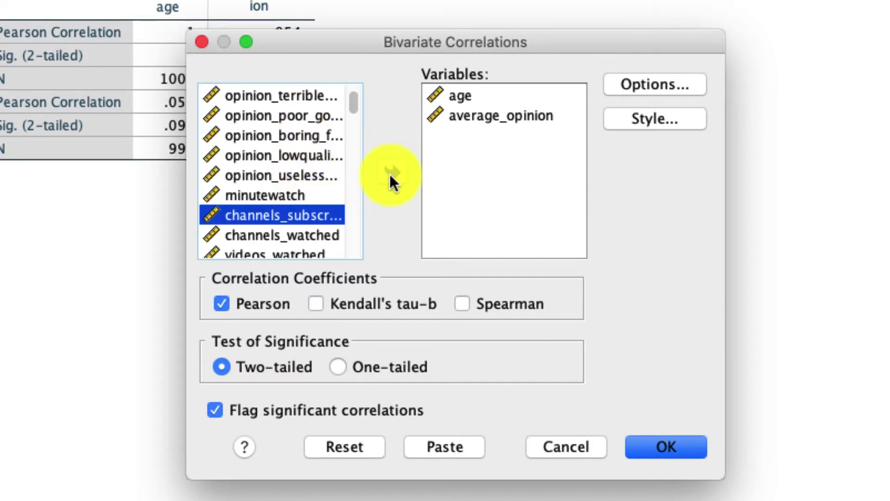
pyautogui.click(390, 175)
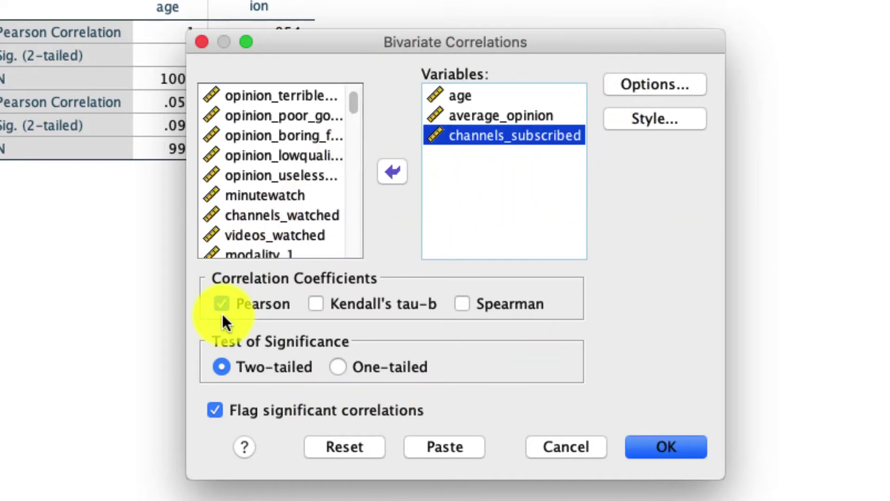
pyautogui.click(644, 446)
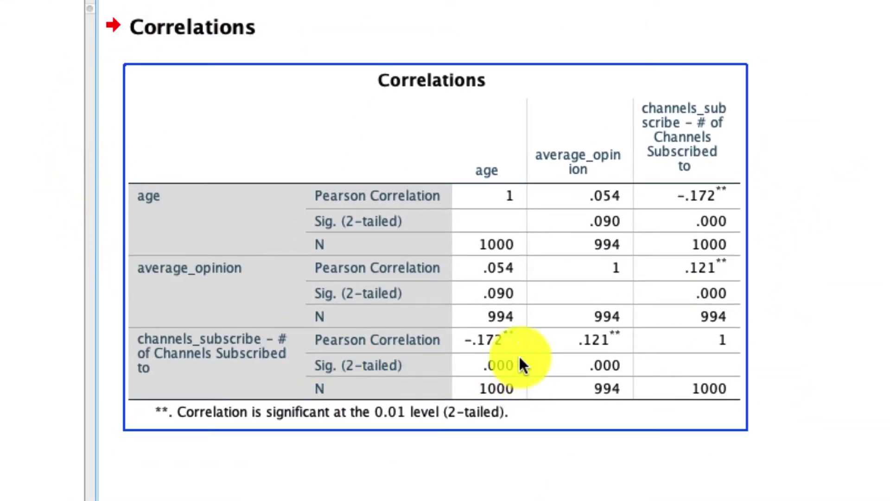
pyautogui.click(237, 432)
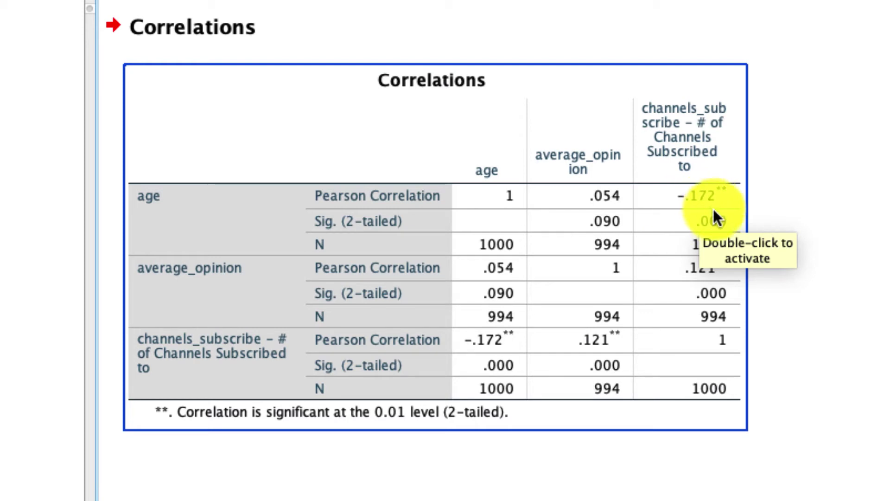
pyautogui.click(707, 232)
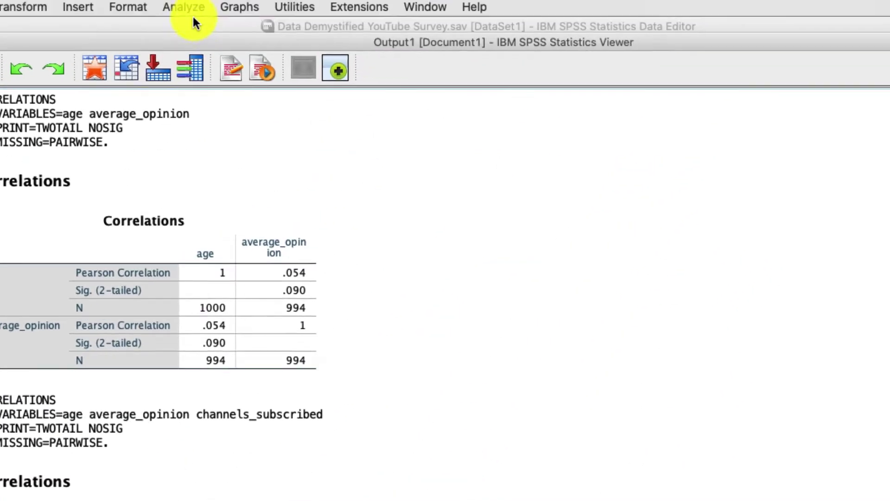
# Add all the importance variables to the existing bivariate correlation variables and run the analysis.
pyautogui.click(195, 11)
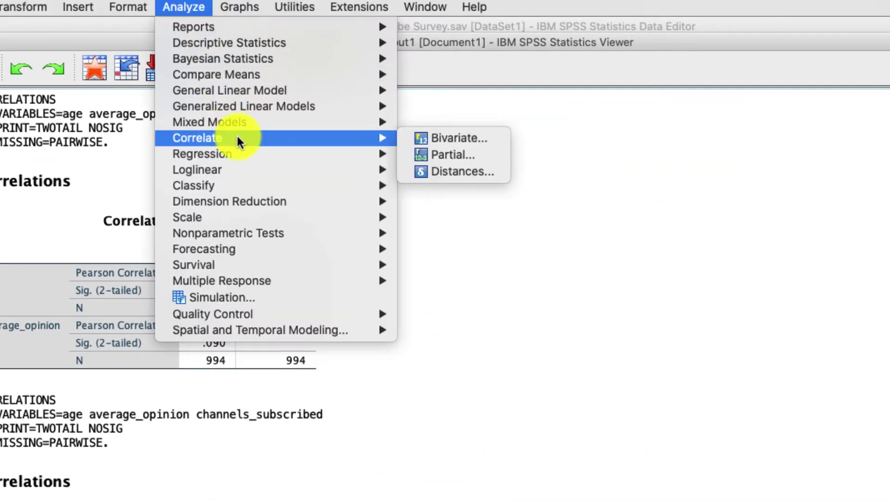
pyautogui.click(454, 135)
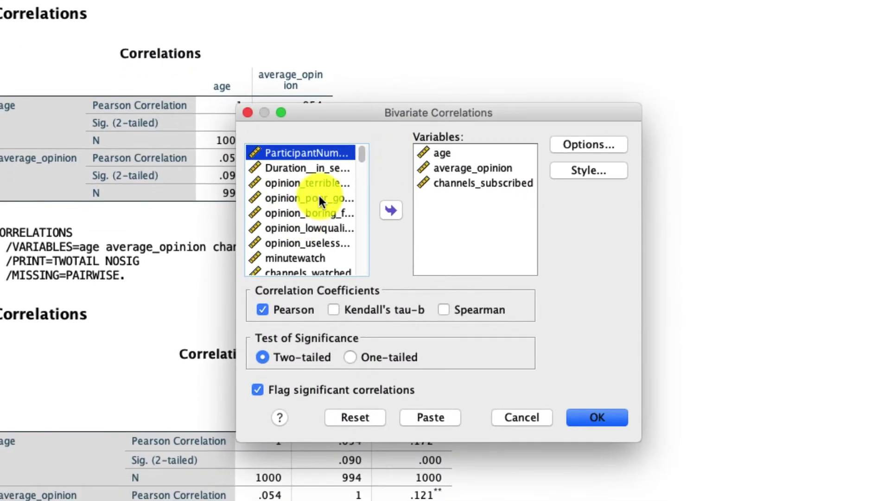
pyautogui.scroll(-6, 324, 214)
pyautogui.click(330, 244)
pyautogui.scroll(-5, 307, 242)
pyautogui.keyDown('shift'); pyautogui.click(316, 258); pyautogui.keyUp('shift')
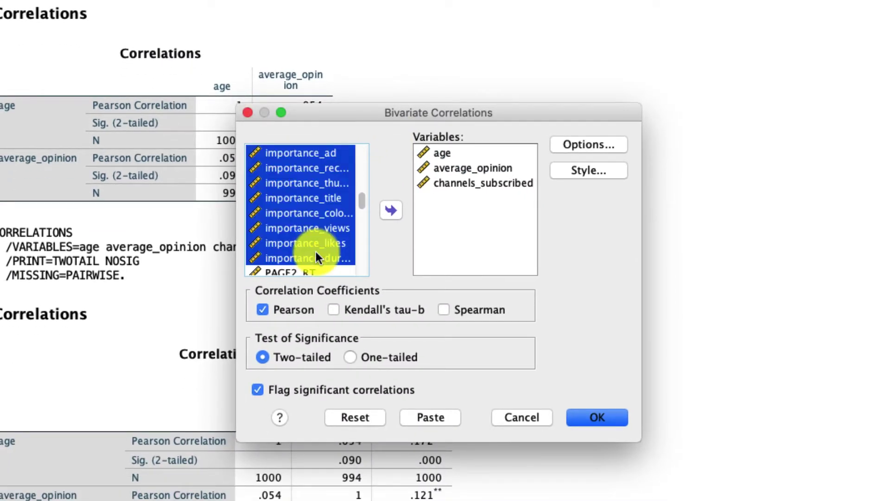
pyautogui.click(391, 209)
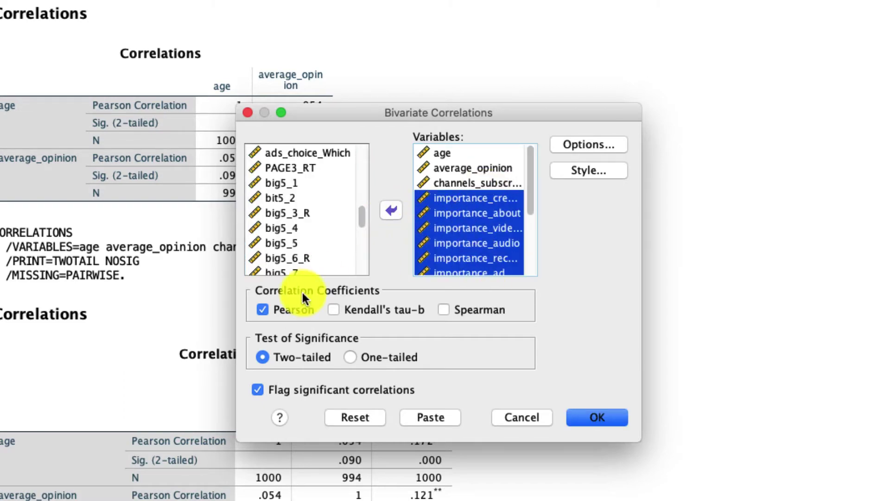
pyautogui.click(597, 417)
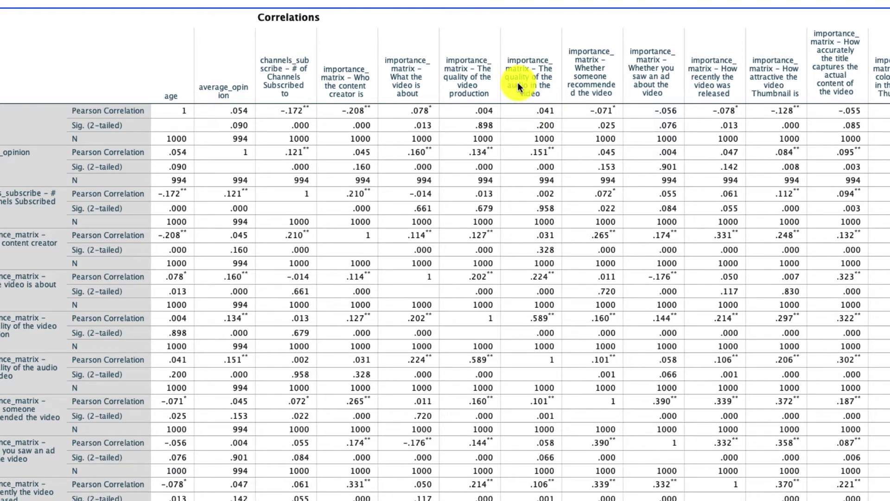
# Examine the value labels of the minutewatch variable in the Data Editor, leaving them unedited.
pyautogui.scroll(15, 350, 255)
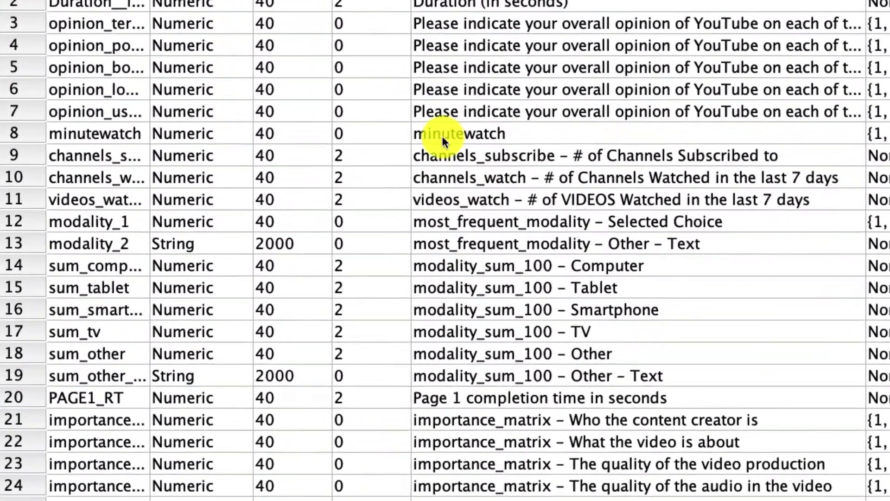
pyautogui.click(313, 176)
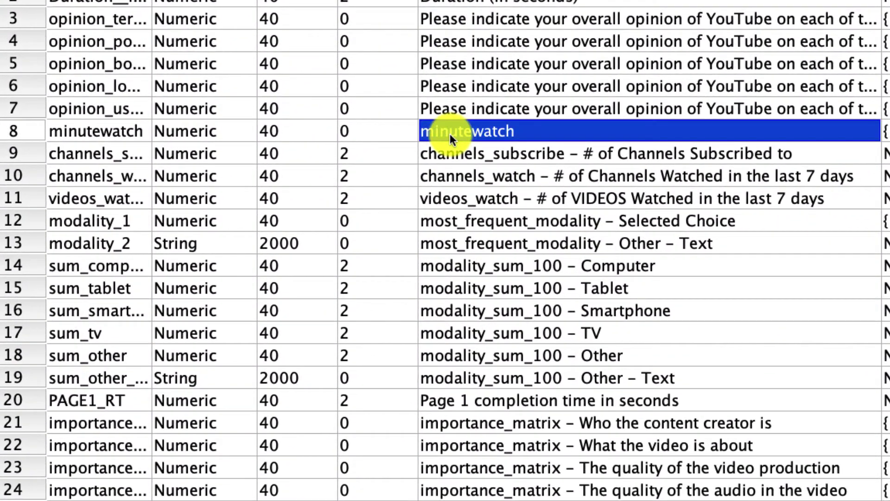
pyautogui.press('Tab')
pyautogui.click(887, 130)
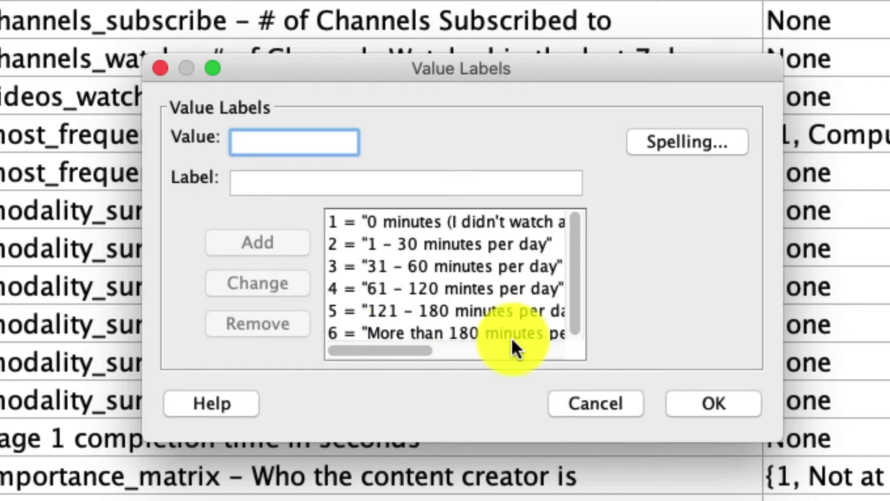
pyautogui.click(564, 398)
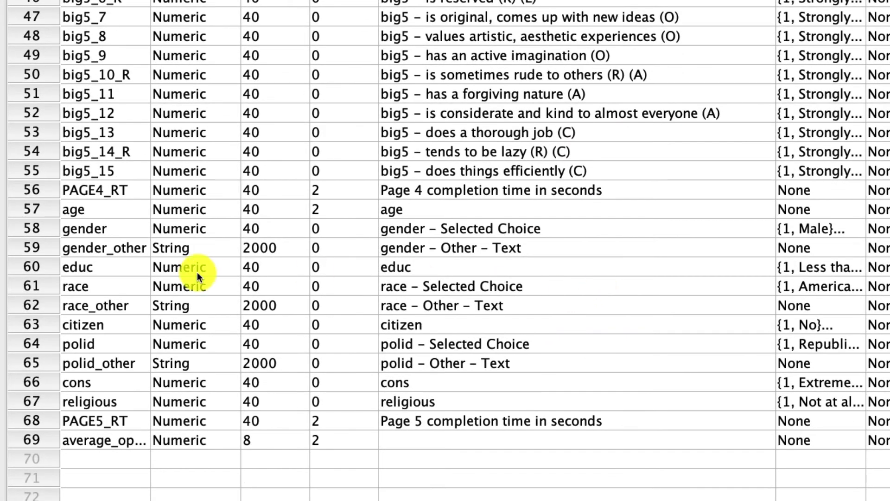
# Examine the value labels of the educ variable, including the college student and college graduate categories.
pyautogui.click(821, 274)
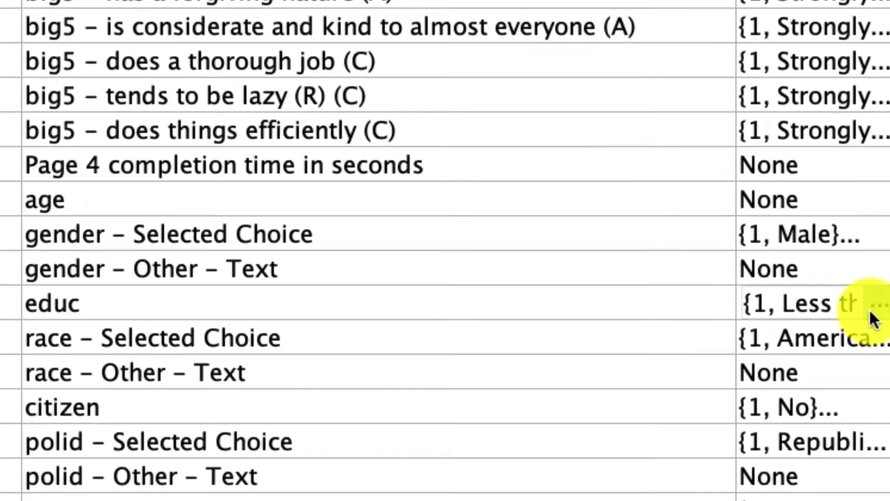
pyautogui.click(857, 267)
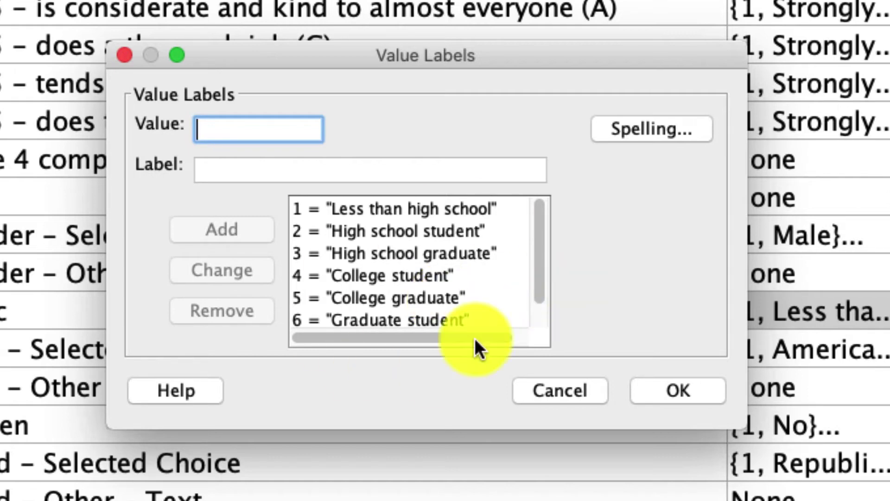
pyautogui.click(496, 274)
pyautogui.click(495, 297)
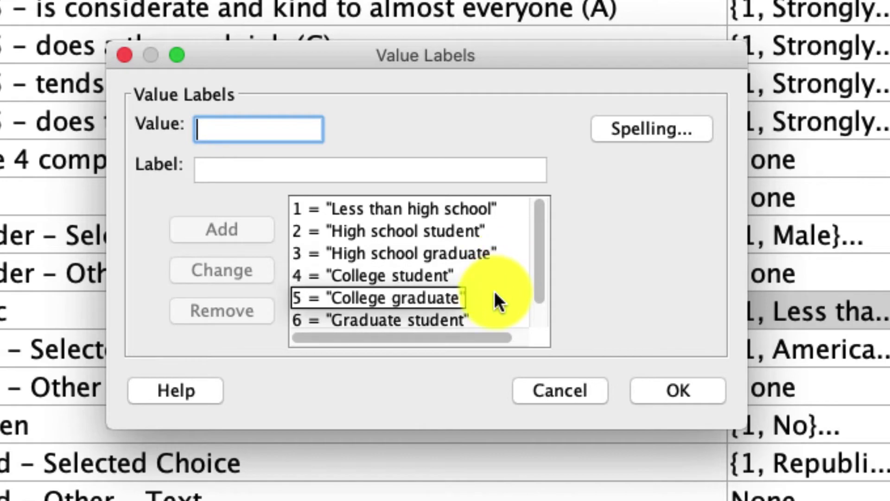
pyautogui.click(537, 396)
# Open the Bivariate Correlations analysis and reset it to clear the previous variable selection.
pyautogui.click(211, 6)
pyautogui.moveTo(250, 137)
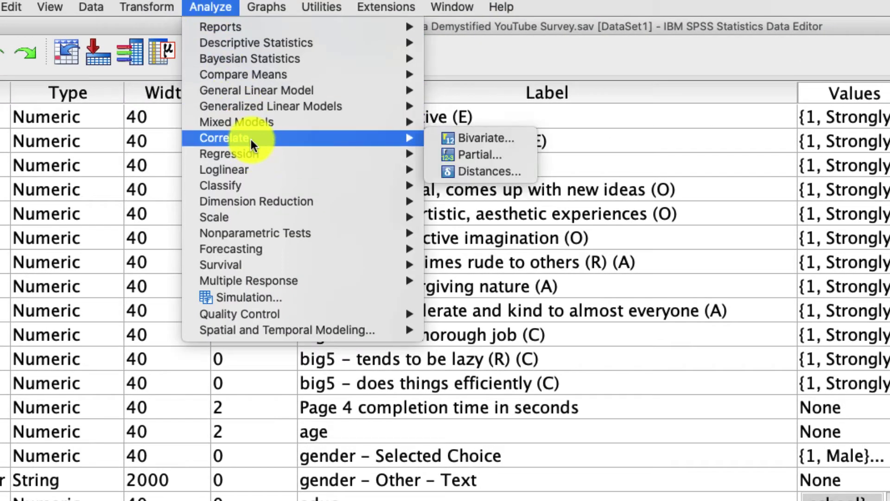
pyautogui.click(441, 139)
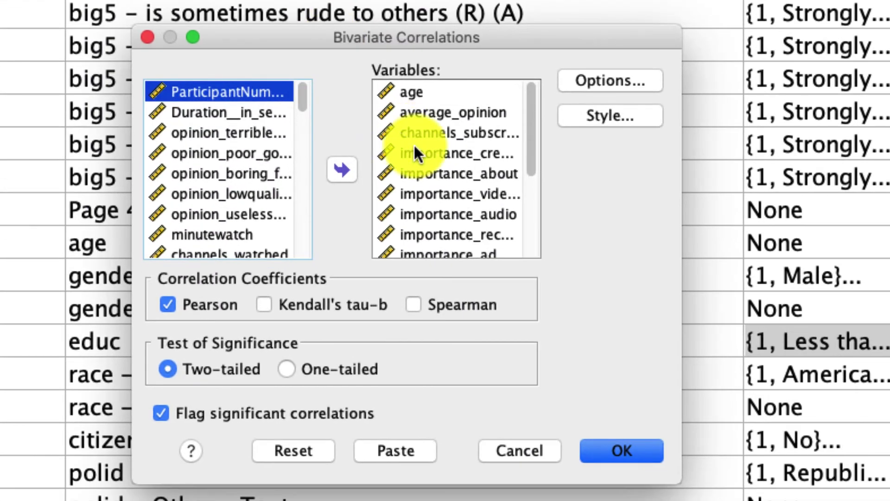
pyautogui.click(415, 148)
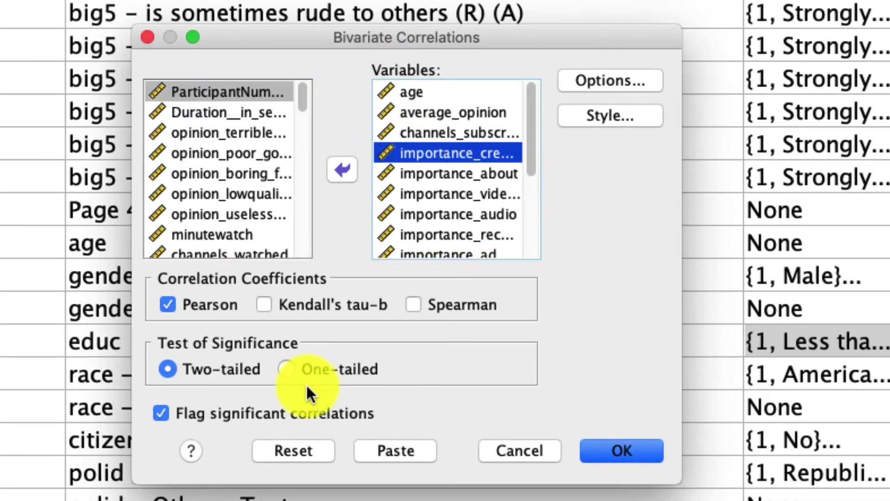
pyautogui.click(292, 449)
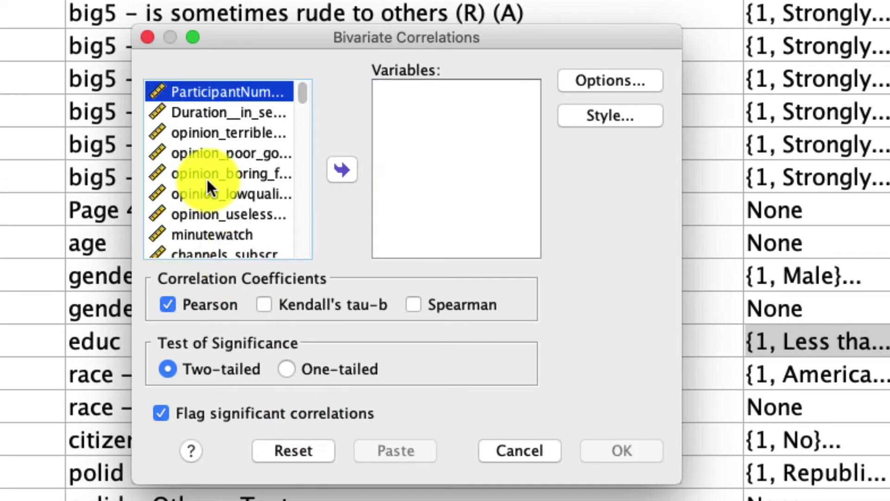
# Add minutewatch and educ as the variables for the bivariate correlation.
pyautogui.click(222, 235)
pyautogui.click(341, 170)
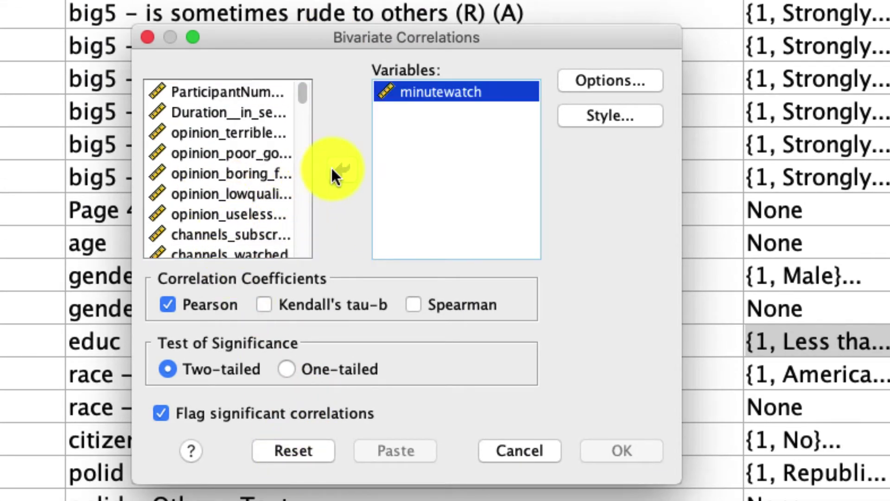
pyautogui.scroll(-15, 235, 179)
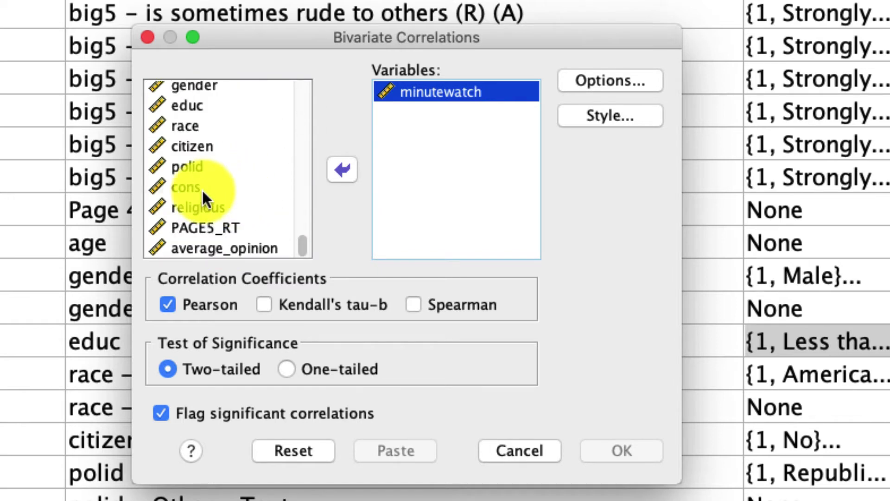
pyautogui.click(184, 106)
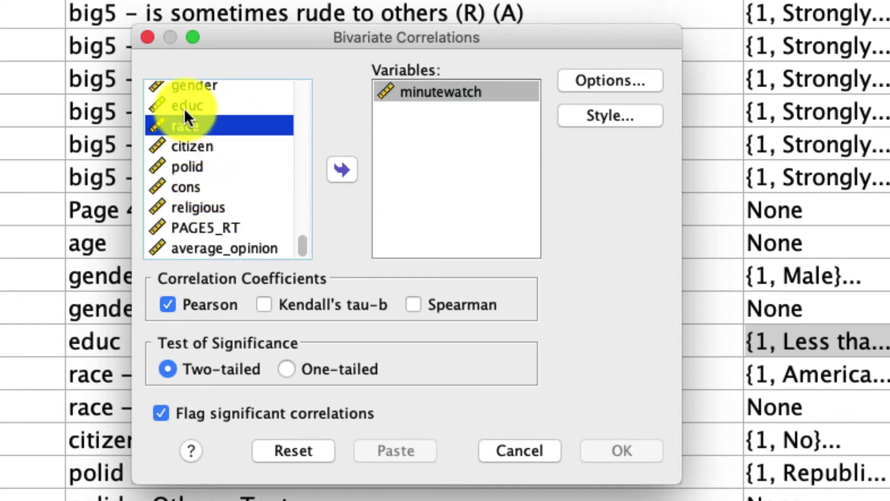
pyautogui.click(342, 169)
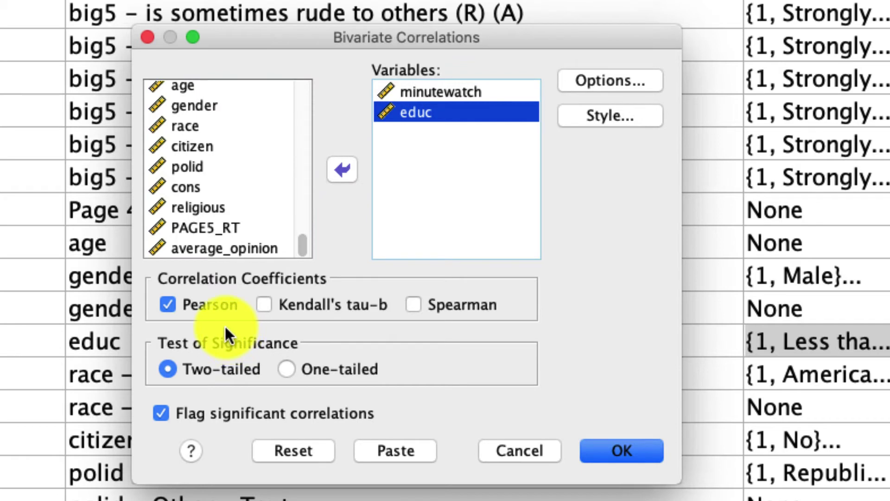
# Replace the Pearson coefficient with Kendall's tau-b and Spearman, and run the two-tailed correlation.
pyautogui.click(196, 308)
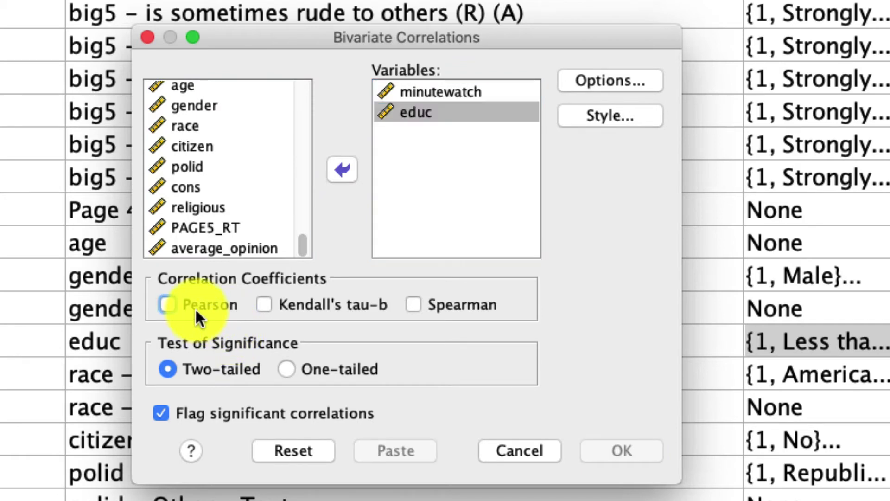
pyautogui.click(322, 307)
pyautogui.click(424, 304)
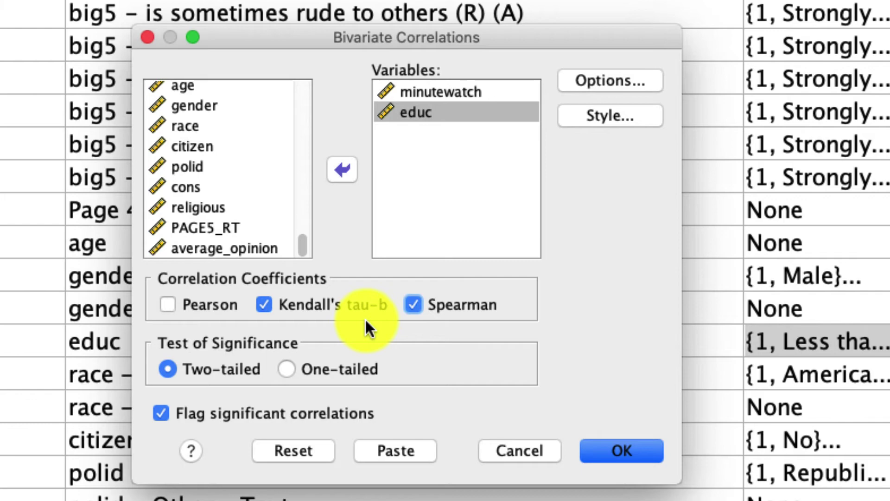
pyautogui.click(622, 447)
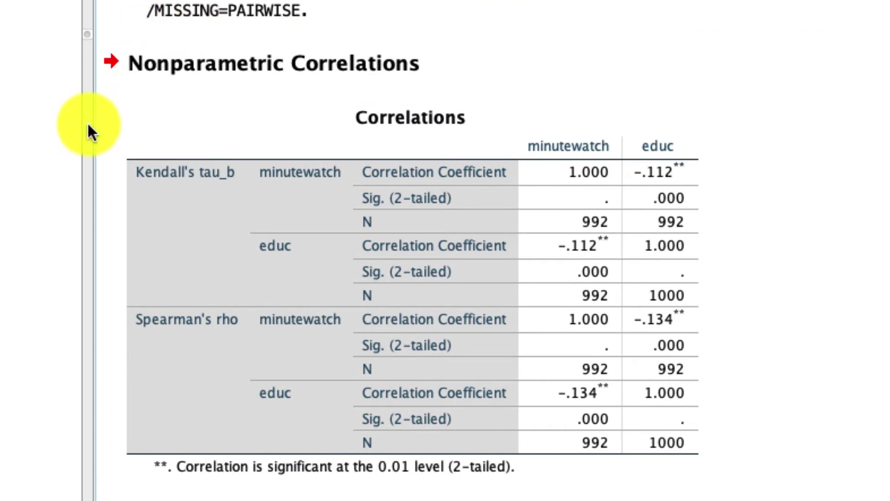
# Examine the Kendall's tau-b and Spearman's rho coefficients and significance for minutewatch and educ in the Nonparametric Correlations output.
pyautogui.click(438, 69)
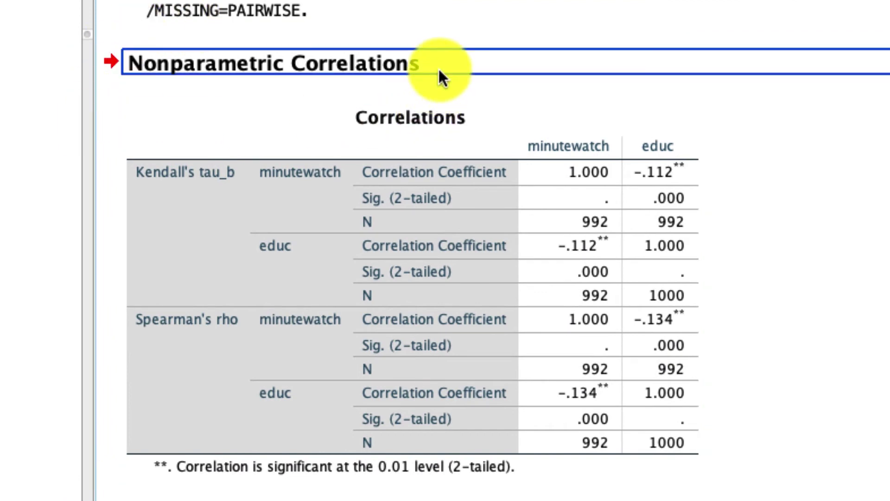
pyautogui.click(805, 227)
pyautogui.click(434, 17)
pyautogui.click(132, 62)
pyautogui.click(111, 208)
pyautogui.click(139, 292)
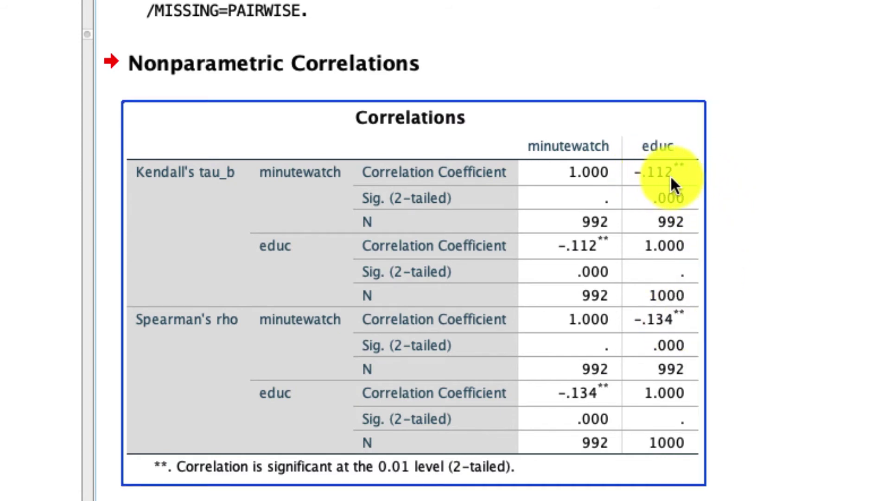
pyautogui.click(700, 327)
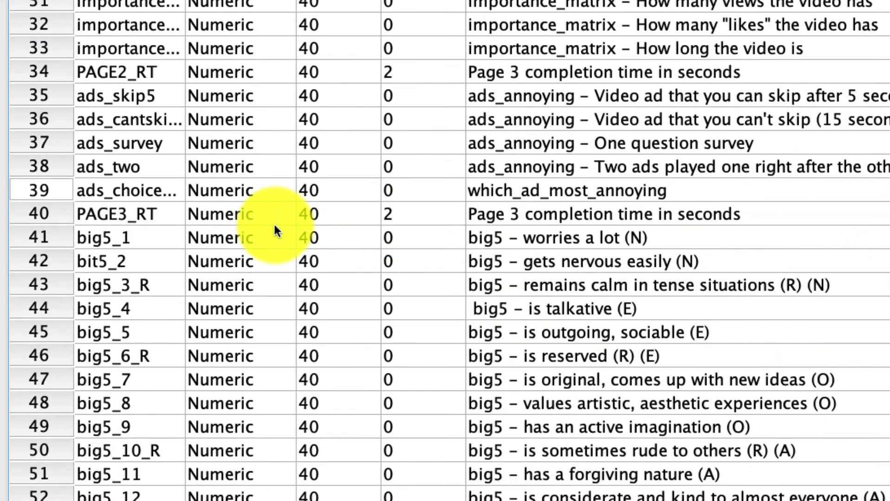
# Run a two-tailed Pearson bivariate correlation on all the big five personality items, big5_1 through big5_15.
pyautogui.scroll(-3, 274, 224)
pyautogui.moveTo(140, 120); pyautogui.dragTo(104, 440)
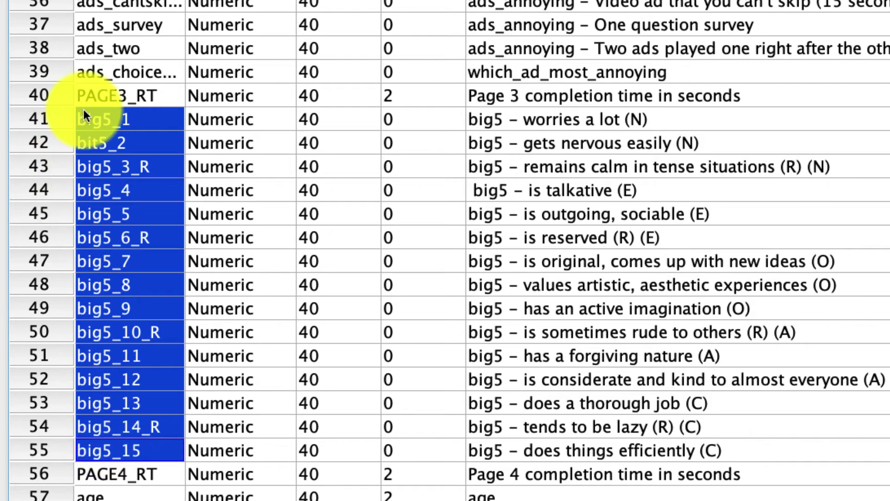
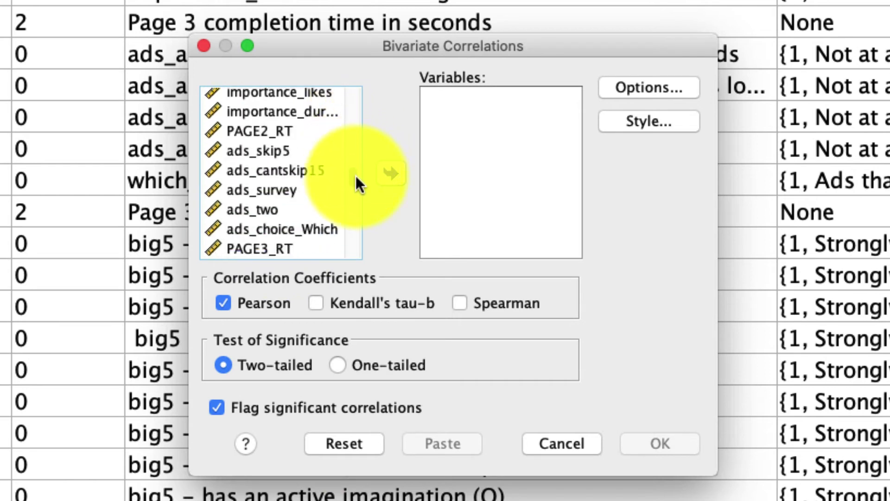
pyautogui.click(253, 196)
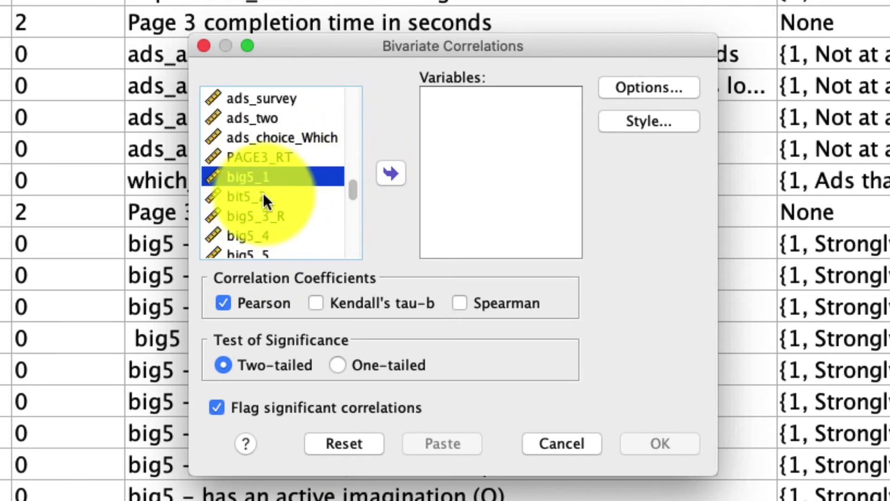
pyautogui.scroll(-5, 263, 193)
pyautogui.keyDown('shift'); pyautogui.click(262, 142); pyautogui.keyUp('shift')
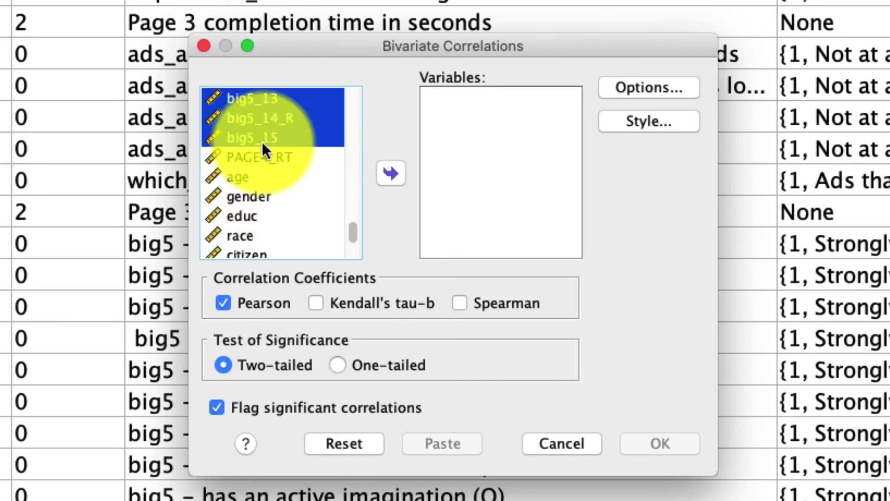
pyautogui.click(391, 170)
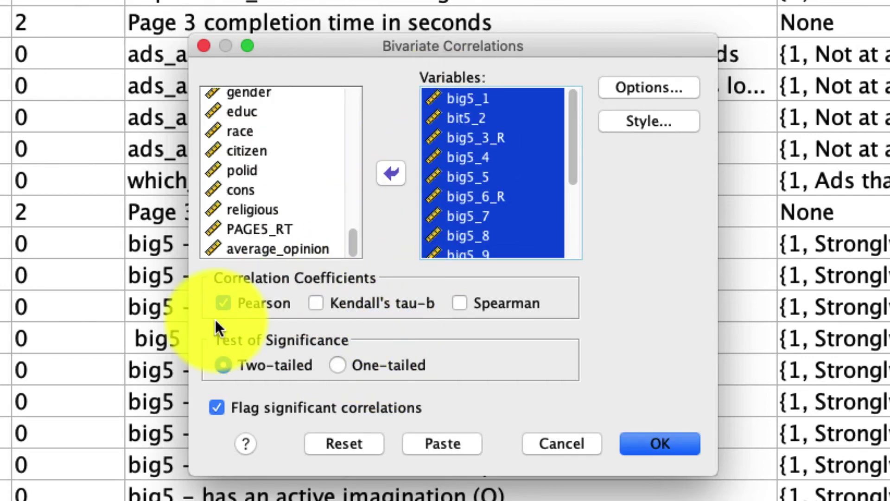
pyautogui.click(644, 445)
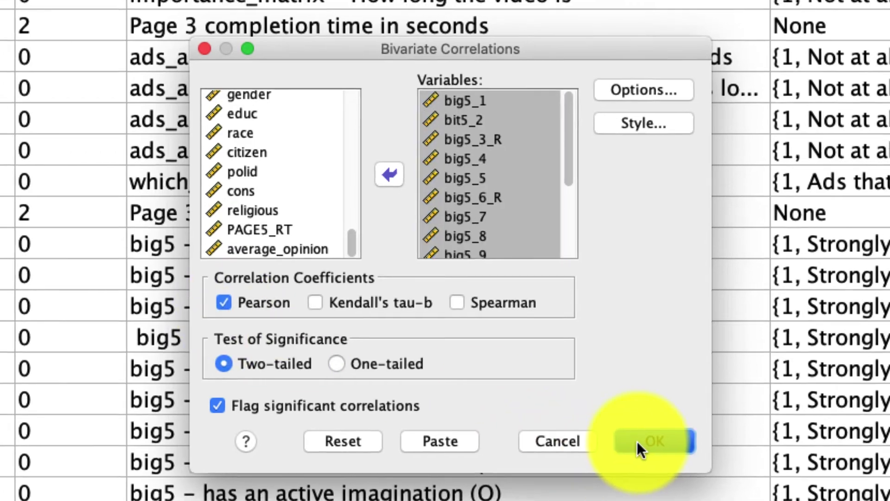